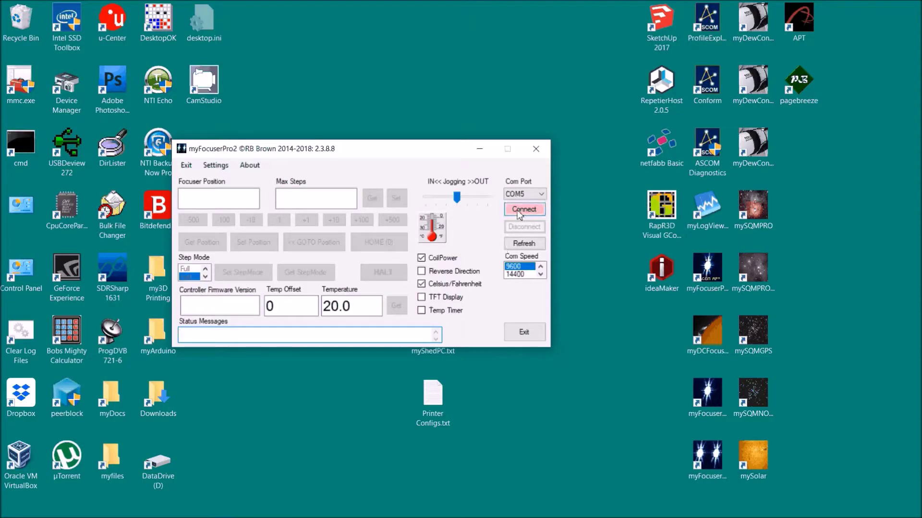
# Connect to the controller and confirm firmware 2.4.0F at position 471 with max steps 18200
pyautogui.click(519, 212)
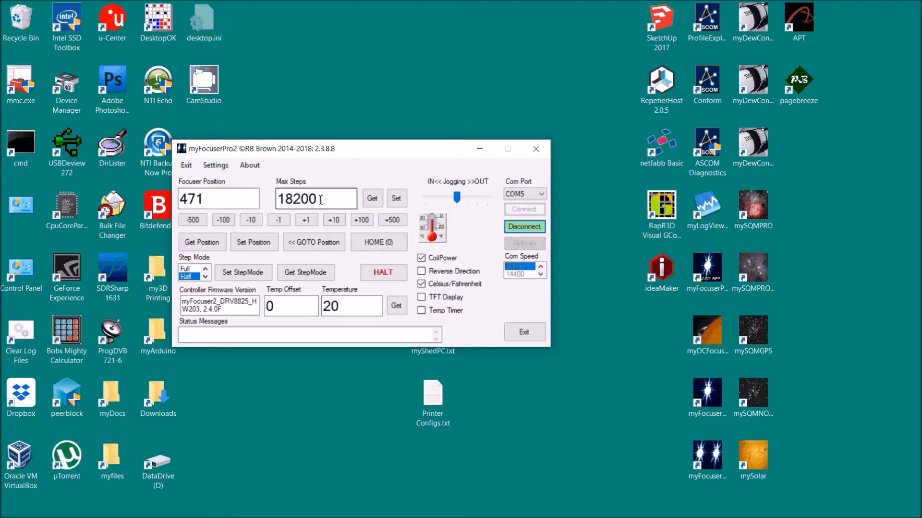
pyautogui.doubleClick(222, 310)
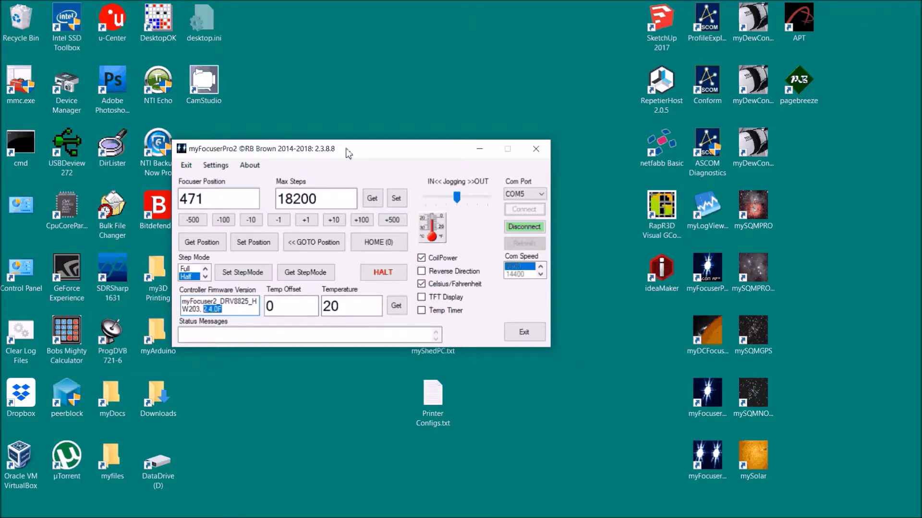
pyautogui.moveTo(348, 154); pyautogui.dragTo(337, 157)
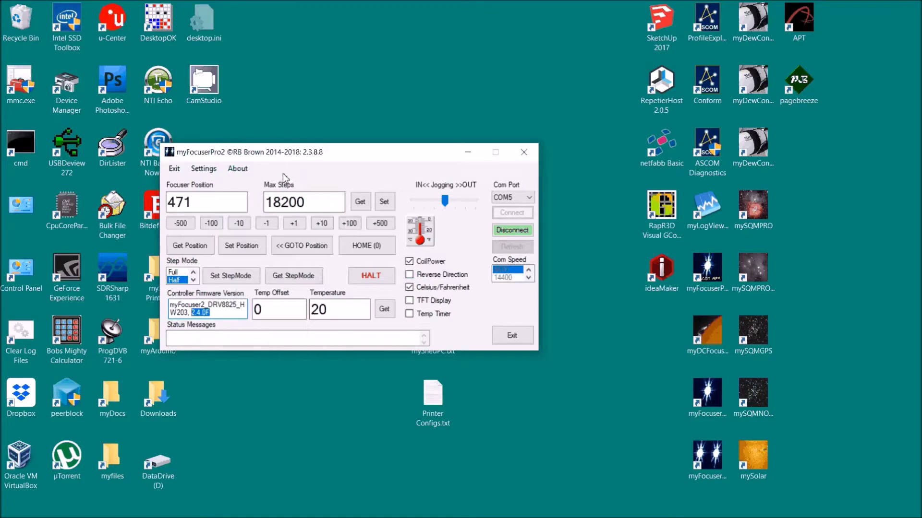
# Save the focuser and app settings to a file, then disconnect from COM5
pyautogui.click(204, 169)
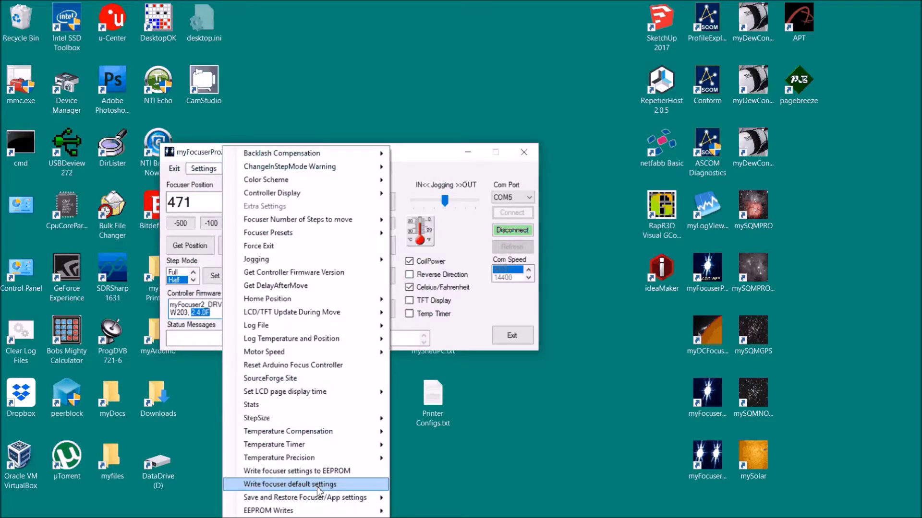
pyautogui.moveTo(319, 498)
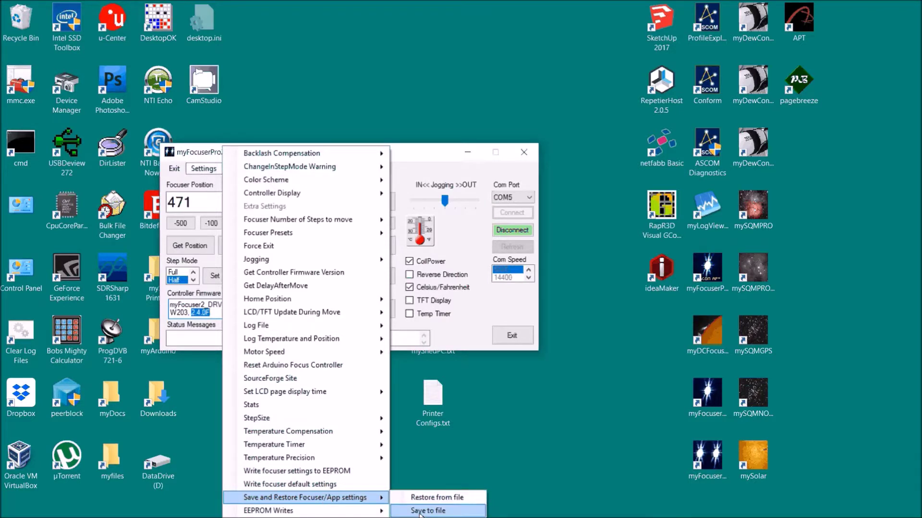
pyautogui.click(420, 512)
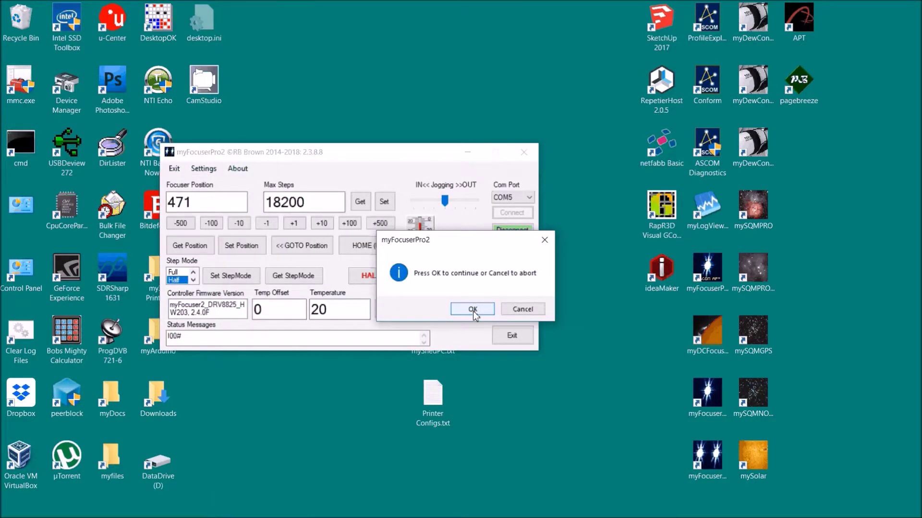
pyautogui.click(473, 309)
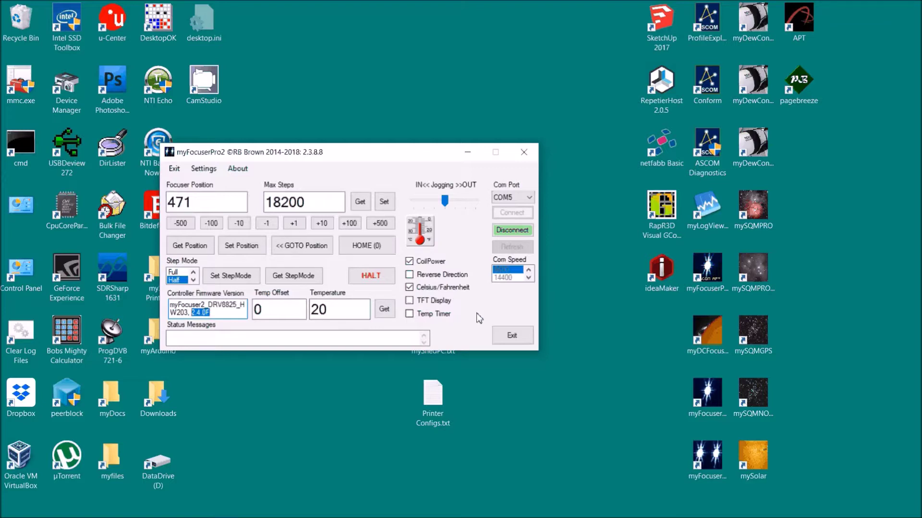
pyautogui.click(512, 231)
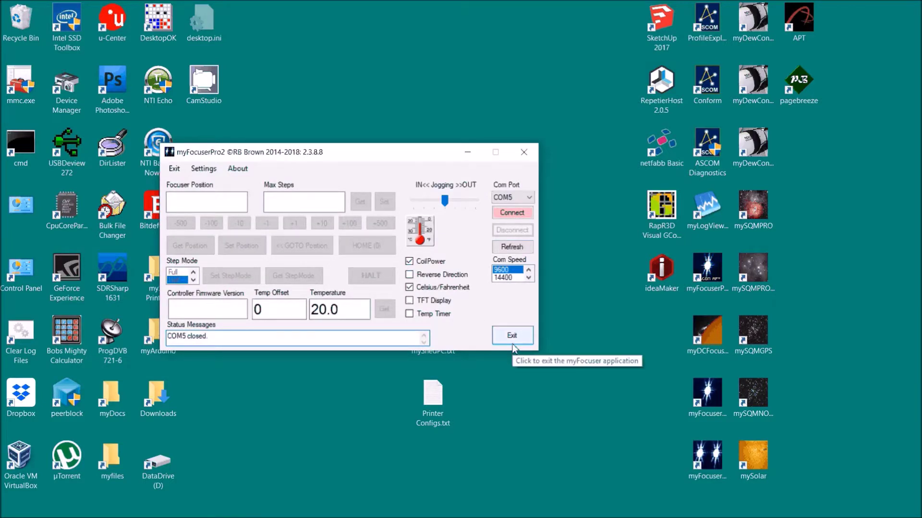
# Open Focuserv263_DRV8825_HW203.ino in Arduino 1.6.8 from its Explorer folder
pyautogui.moveTo(220, 507)
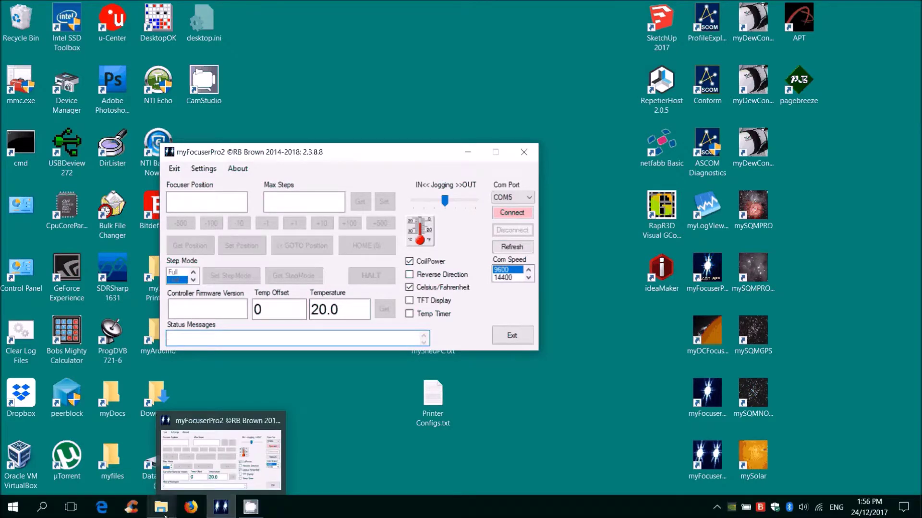
pyautogui.moveTo(163, 510)
pyautogui.click(129, 480)
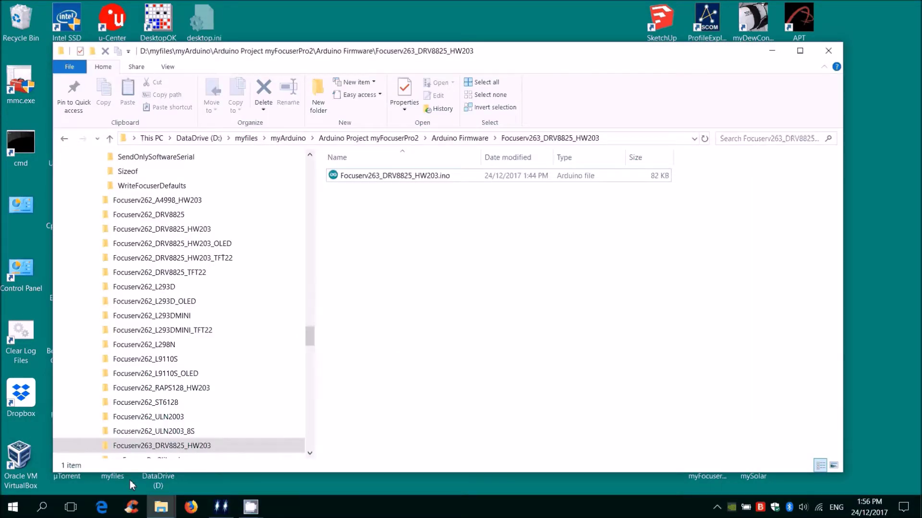
pyautogui.doubleClick(363, 176)
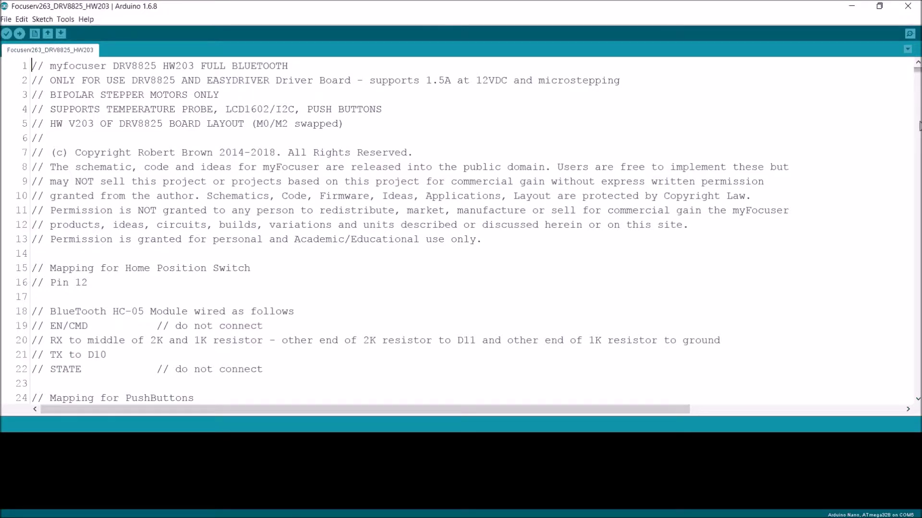
# Uncomment #define BACKLASH 1 on line 77 and upload the sketch to the Arduino Nano
pyautogui.click(919, 125)
pyautogui.click(919, 126)
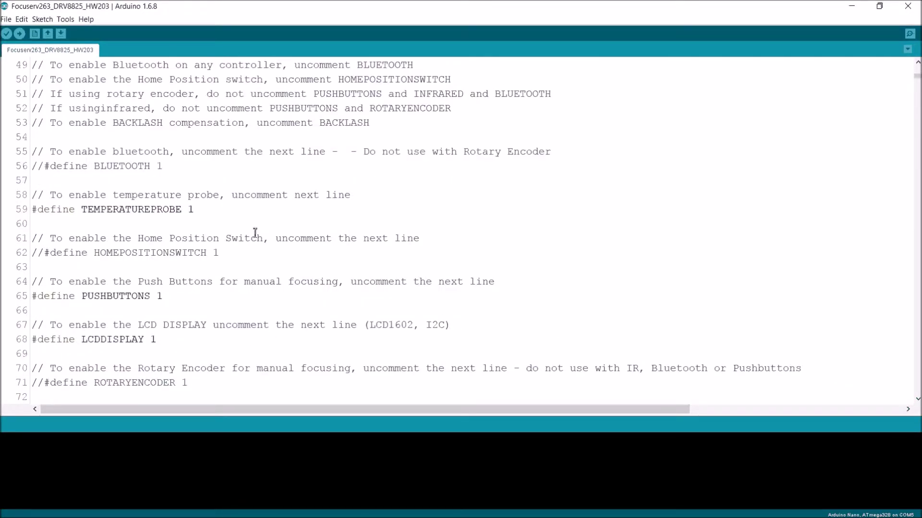
pyautogui.click(220, 212)
pyautogui.click(169, 297)
pyautogui.press('Down')
pyautogui.press('Down')
pyautogui.press('Right')
pyautogui.press('Right')
pyautogui.press('Right')
pyautogui.press('Right')
pyautogui.press('Down')
pyautogui.press('Down')
pyautogui.press('Down')
pyautogui.press('Down')
pyautogui.press('Down')
pyautogui.press('Down')
pyautogui.press('Down')
pyautogui.press('Down')
pyautogui.press('Down')
pyautogui.press('Down')
pyautogui.press('Down')
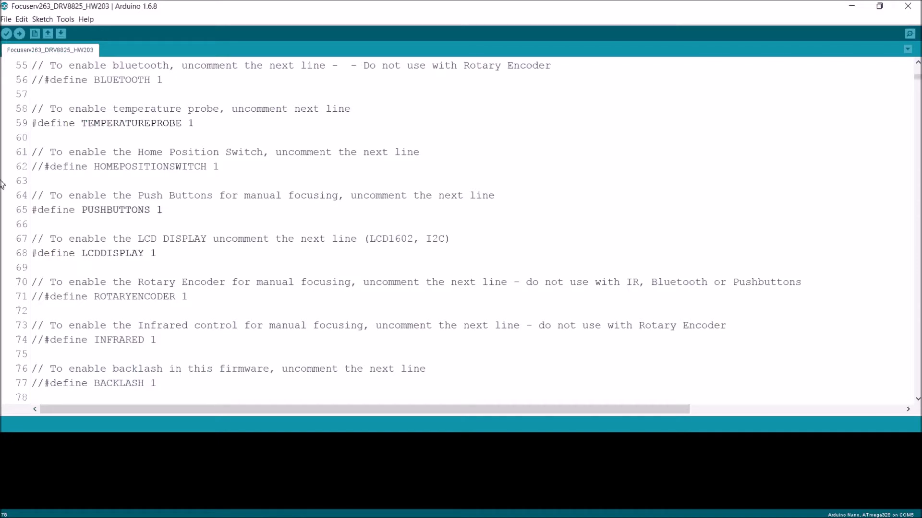
pyautogui.click(44, 382)
pyautogui.press('BackSpace')
pyautogui.press('BackSpace')
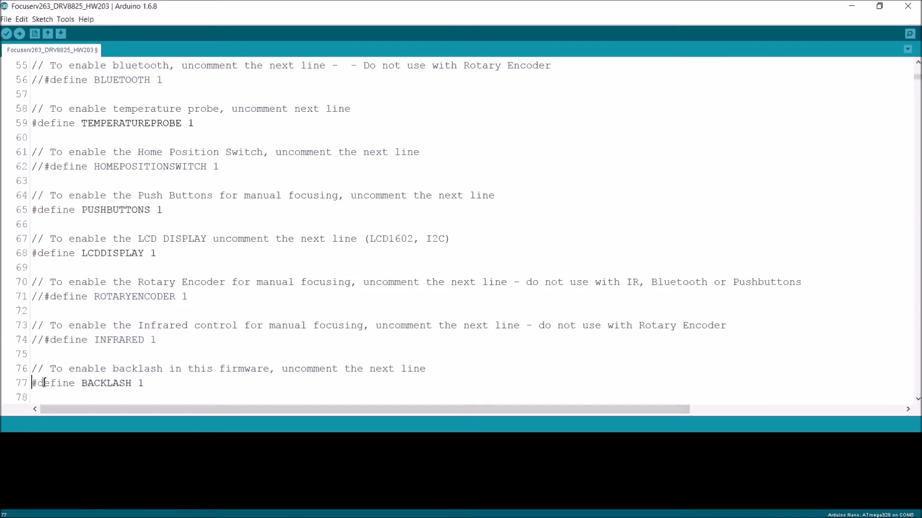
pyautogui.click(19, 33)
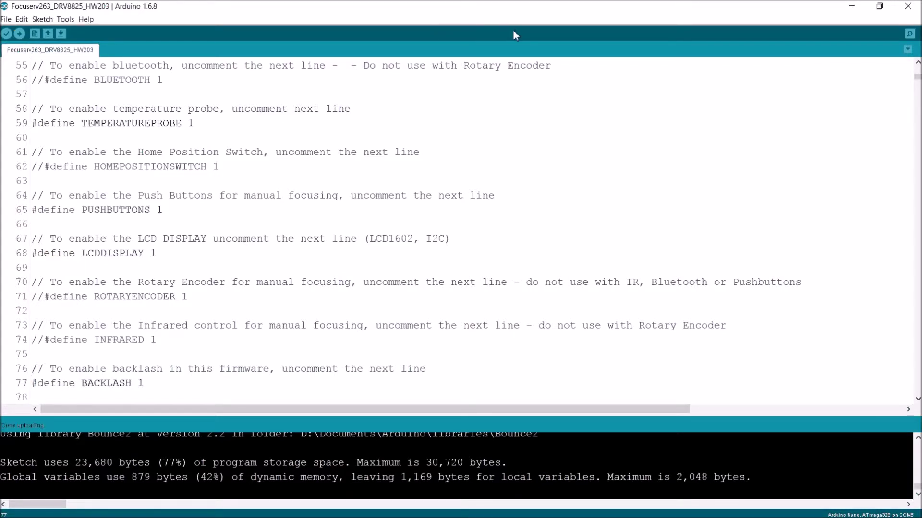
# Close Arduino IDE and reconnect myFocuserPro2 to read firmware 263, position 5000, max steps 10000
pyautogui.click(908, 7)
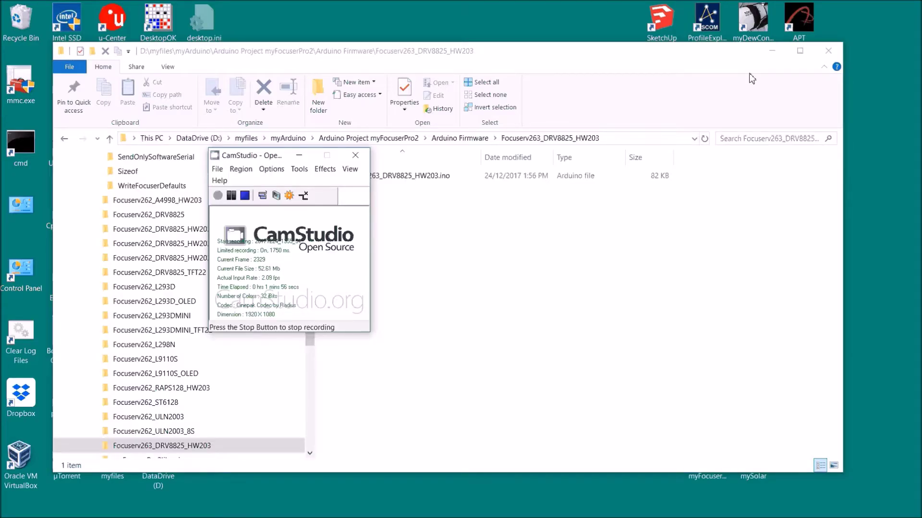
pyautogui.click(771, 51)
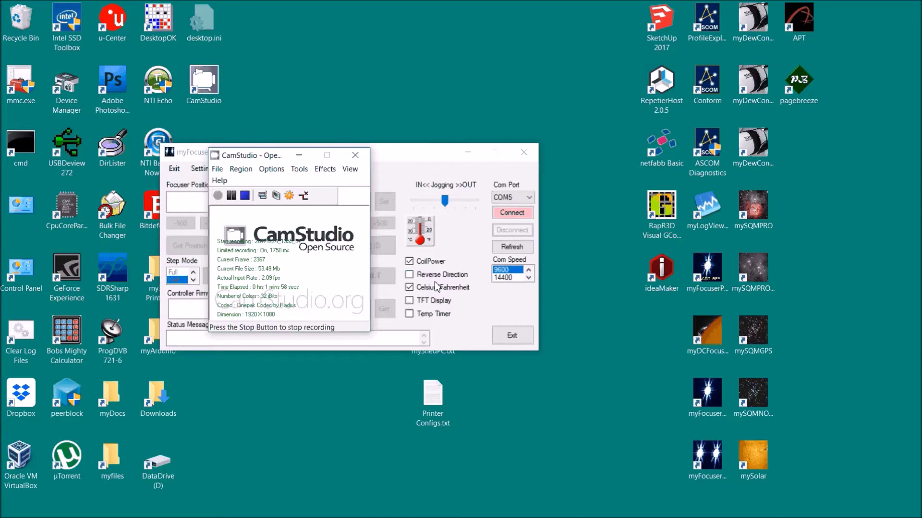
pyautogui.click(470, 331)
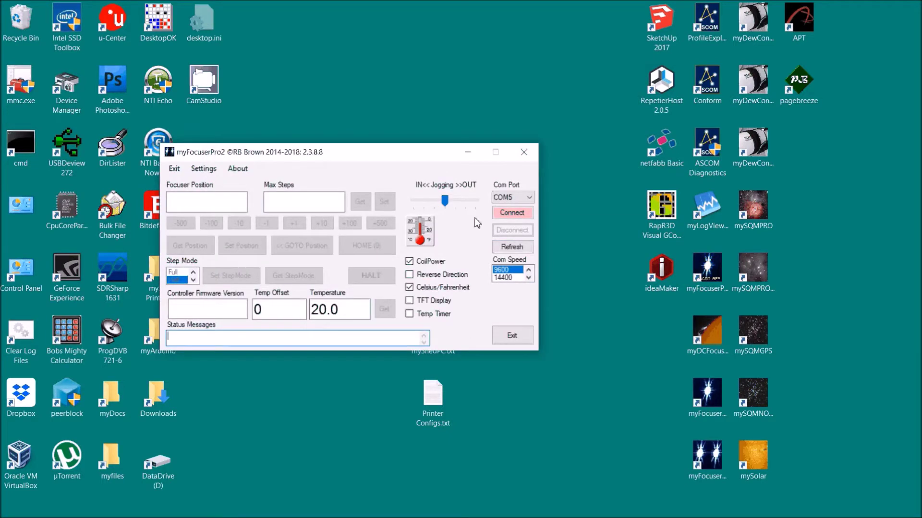
pyautogui.click(514, 214)
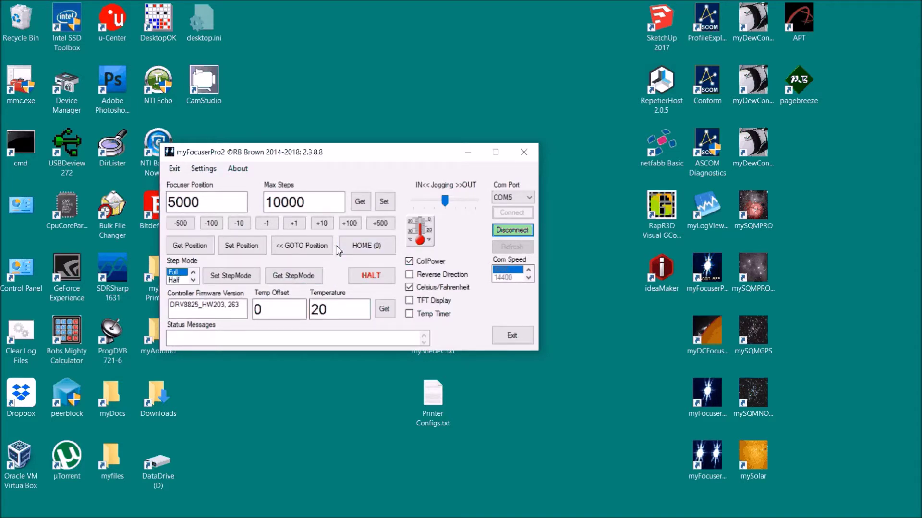
pyautogui.click(204, 168)
# Restore settings from myFocuserPro2Settings-241217-134736.txt, write them to EEPROM and close the app
pyautogui.moveTo(303, 499)
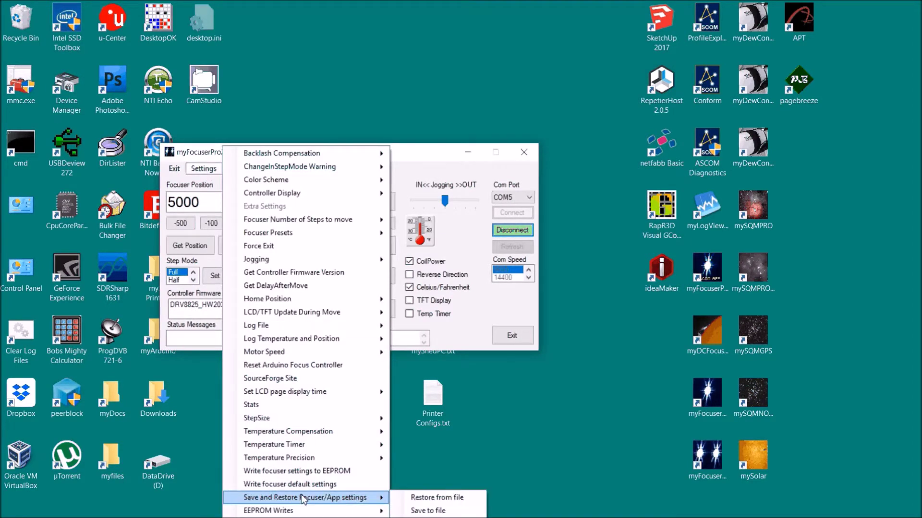
pyautogui.click(442, 499)
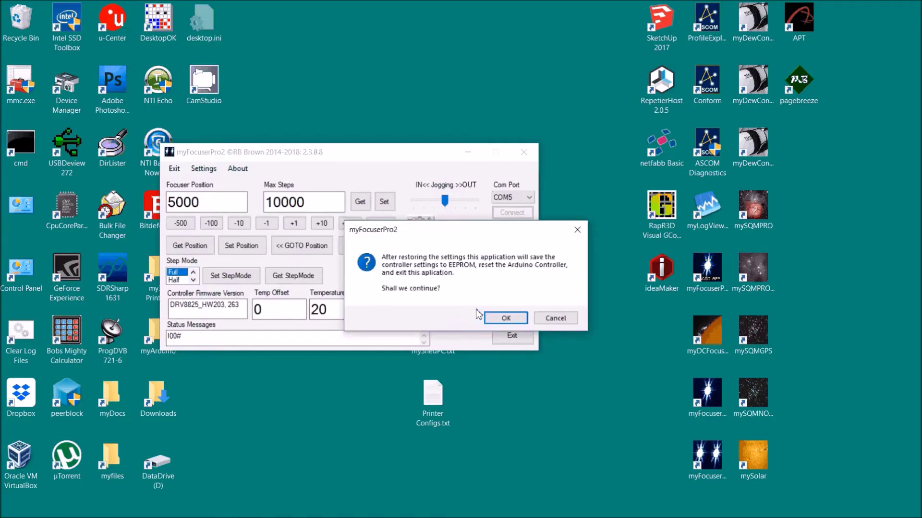
pyautogui.click(505, 318)
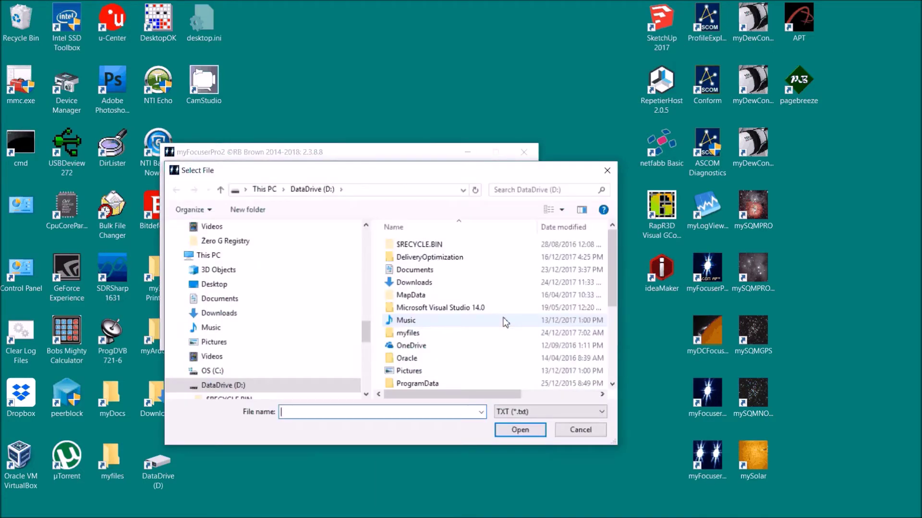
pyautogui.moveTo(610, 282); pyautogui.dragTo(611, 354)
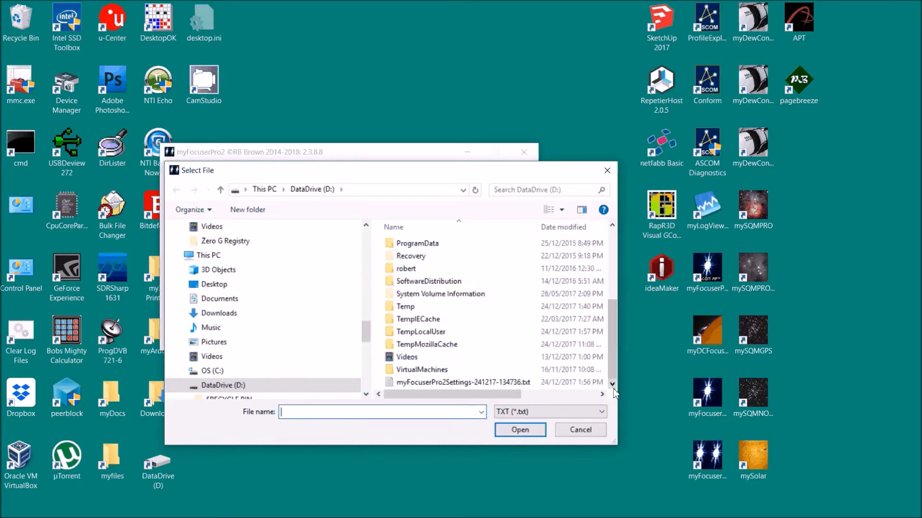
pyautogui.doubleClick(486, 383)
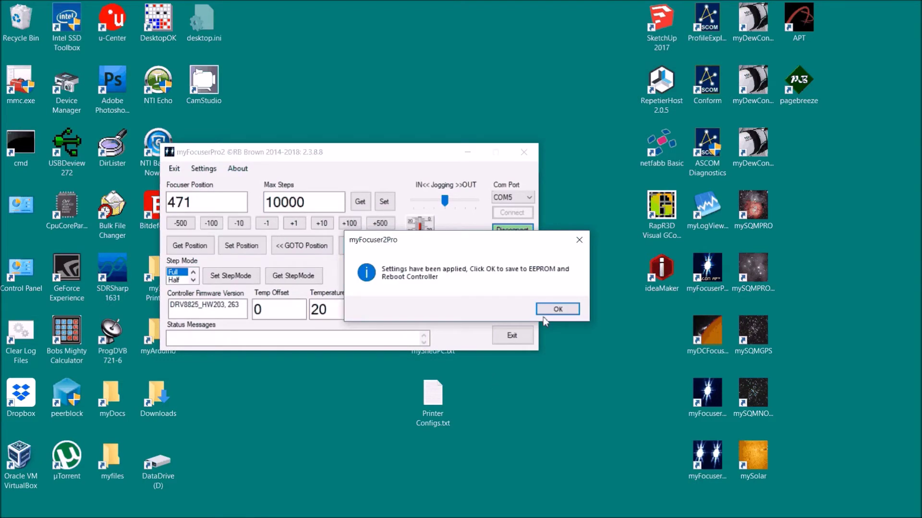
pyautogui.click(555, 308)
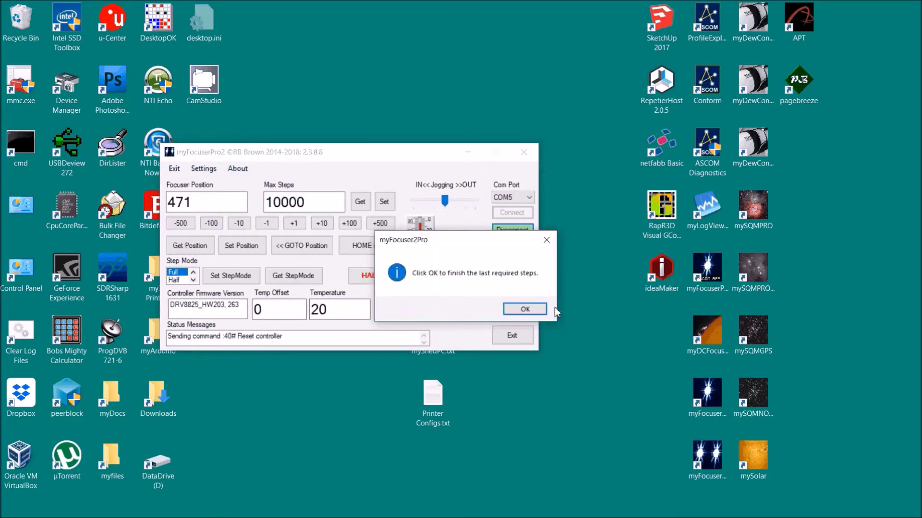
pyautogui.click(523, 310)
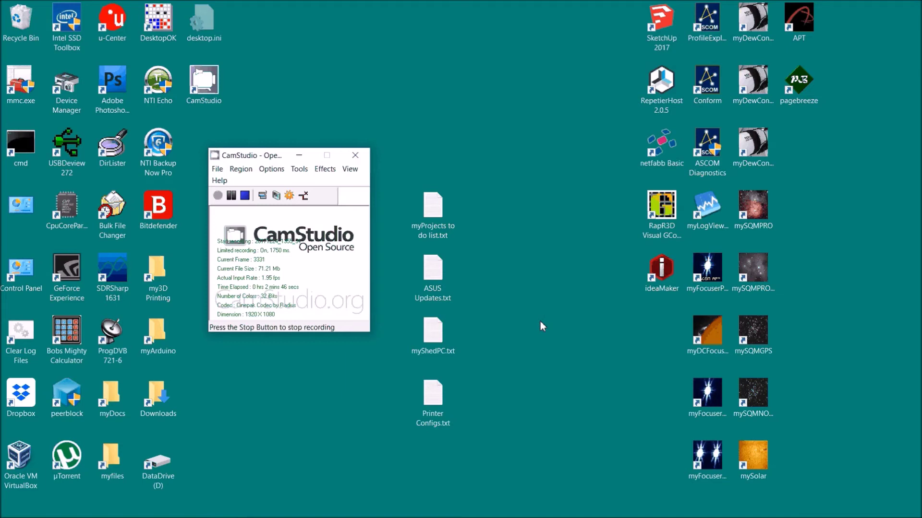
# Relaunch myFocuserPro2 from the desktop shortcut and connect on COM5 at 9600
pyautogui.click(708, 478)
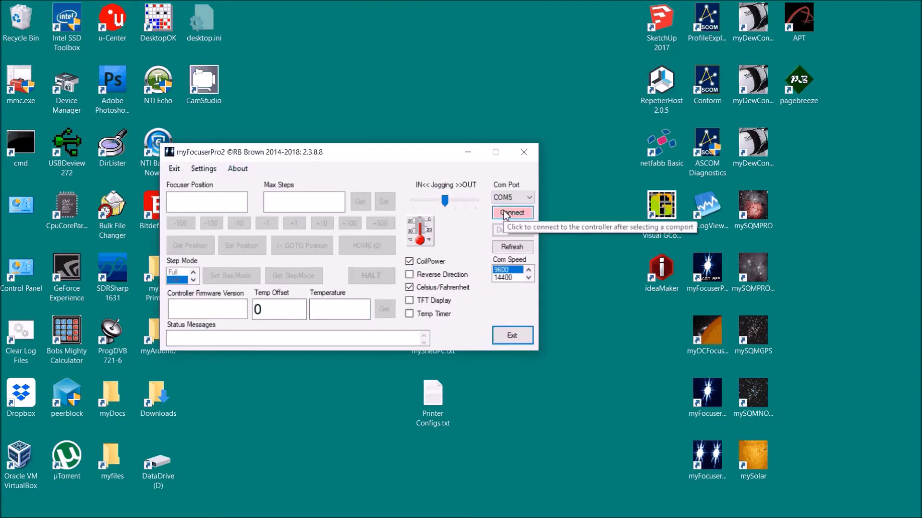
pyautogui.click(506, 214)
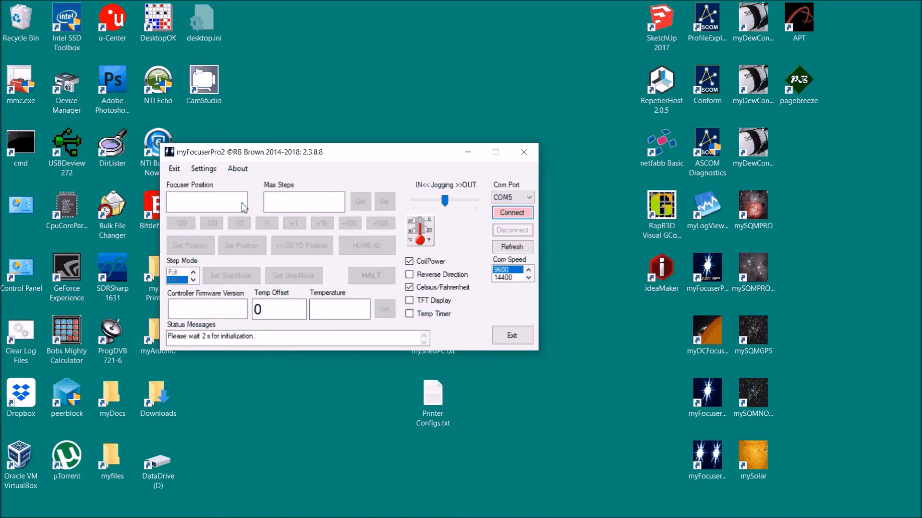